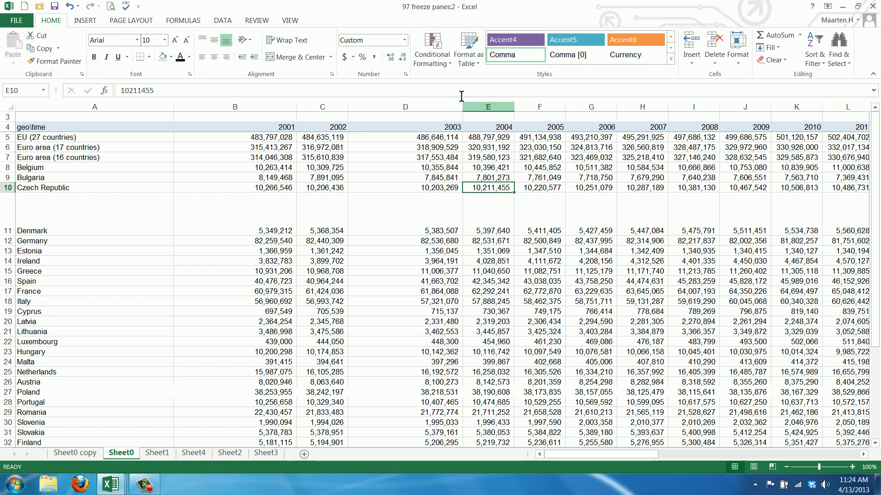
Drag the 2003 column D border left to match the other year columns' width.
{"action": "left_click", "coordinate": [394, 106]}
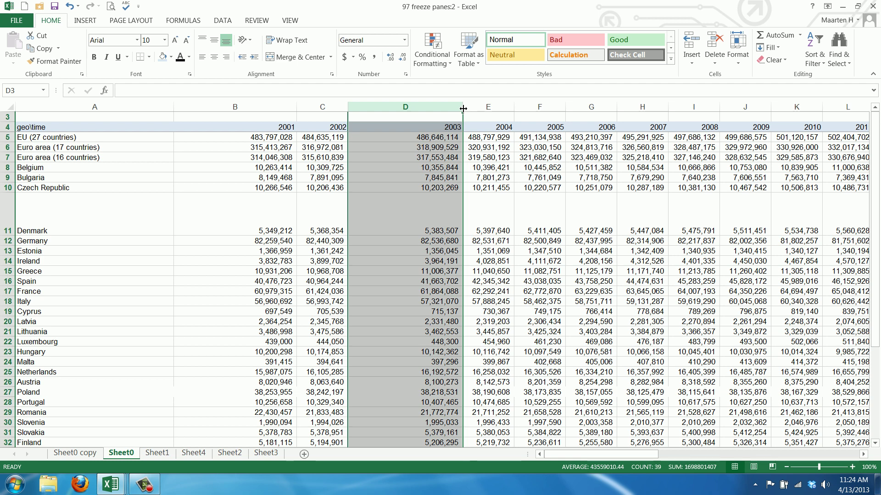
{"action": "left_click_drag", "start_coordinate": [462, 109], "coordinate": [399, 108]}
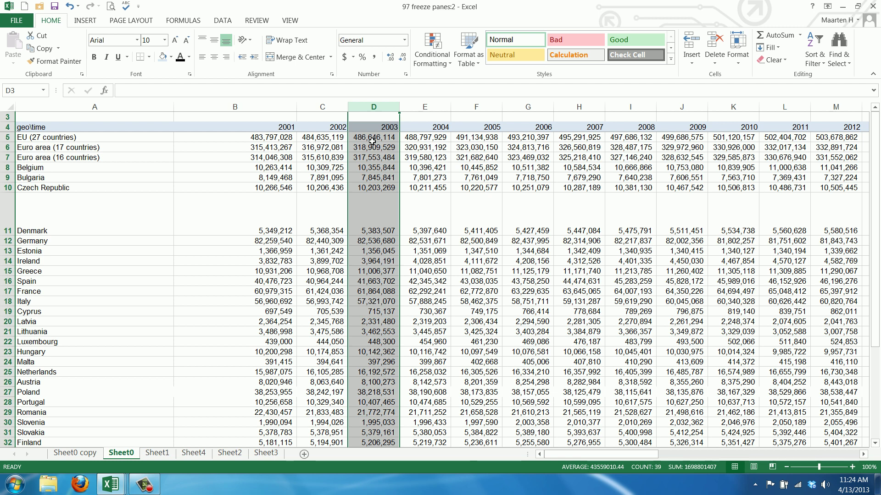
{"action": "left_click", "coordinate": [369, 137]}
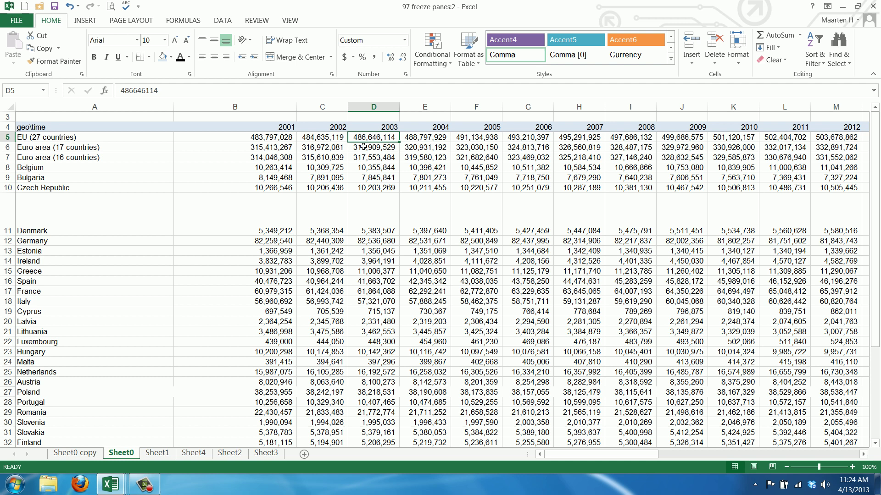
{"action": "left_click", "coordinate": [370, 107]}
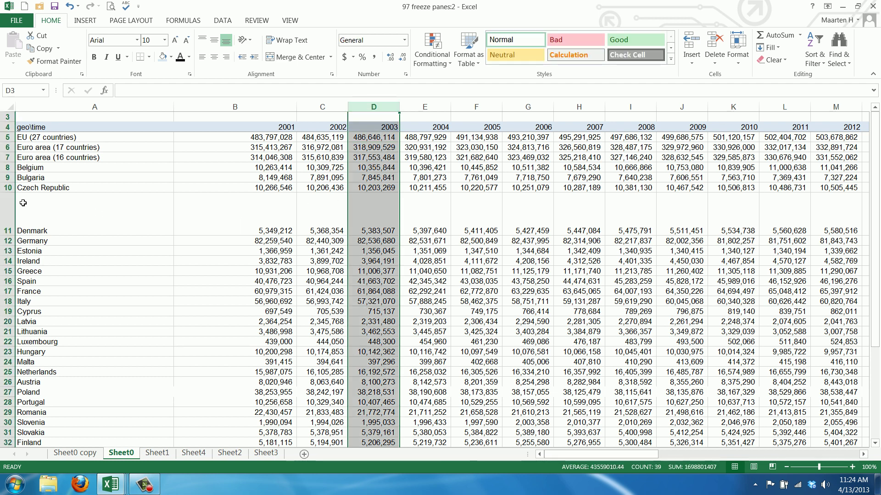
{"action": "left_click", "coordinate": [8, 216]}
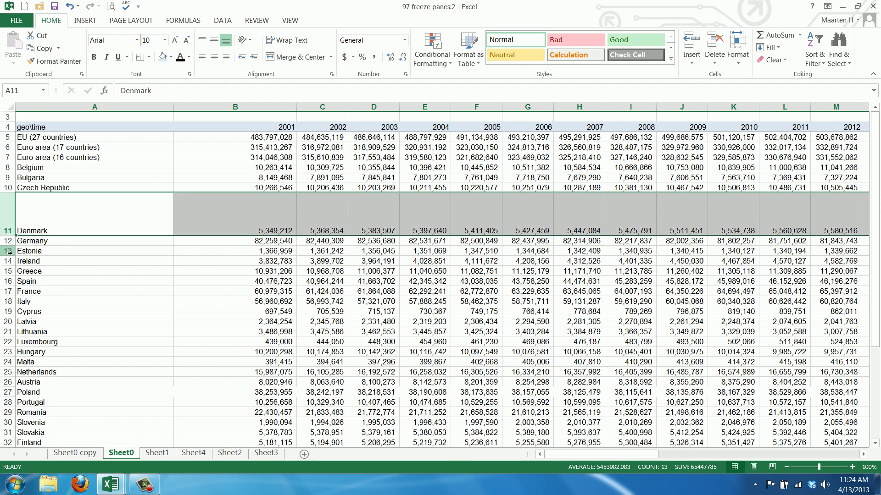
{"action": "left_click", "coordinate": [9, 252]}
{"action": "left_click_drag", "start_coordinate": [13, 256], "coordinate": [5, 300]}
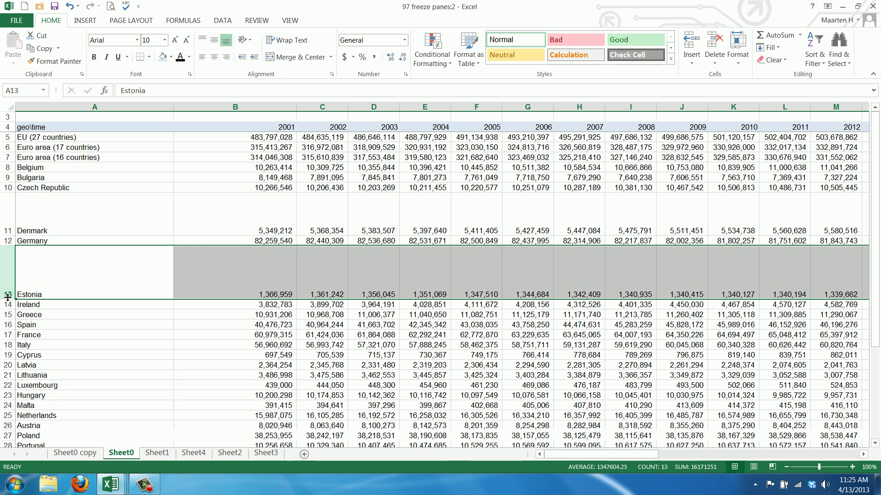
{"action": "double_click", "coordinate": [8, 297]}
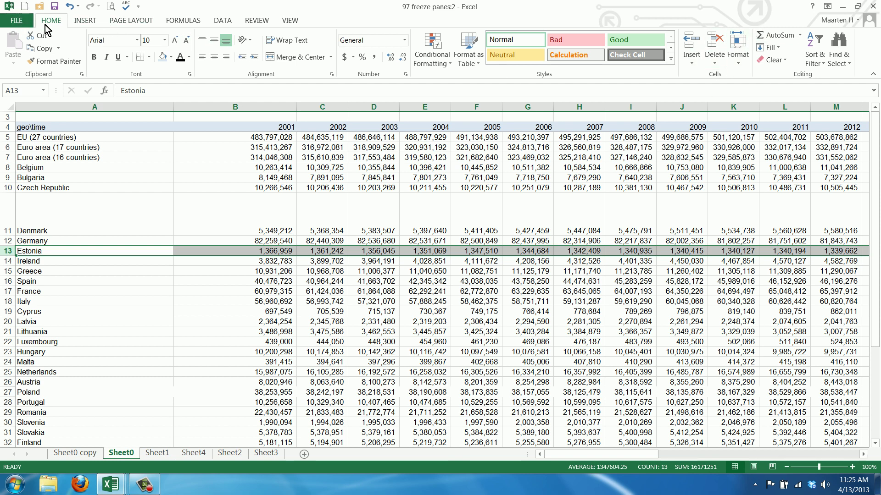
Set the column width to 50 through Home > Format > Column Width.
{"action": "scroll", "coordinate": [57, 21], "scroll_direction": "down", "scroll_amount": 1}
{"action": "scroll", "coordinate": [56, 19], "scroll_direction": "up", "scroll_amount": 1}
{"action": "left_click", "coordinate": [739, 68]}
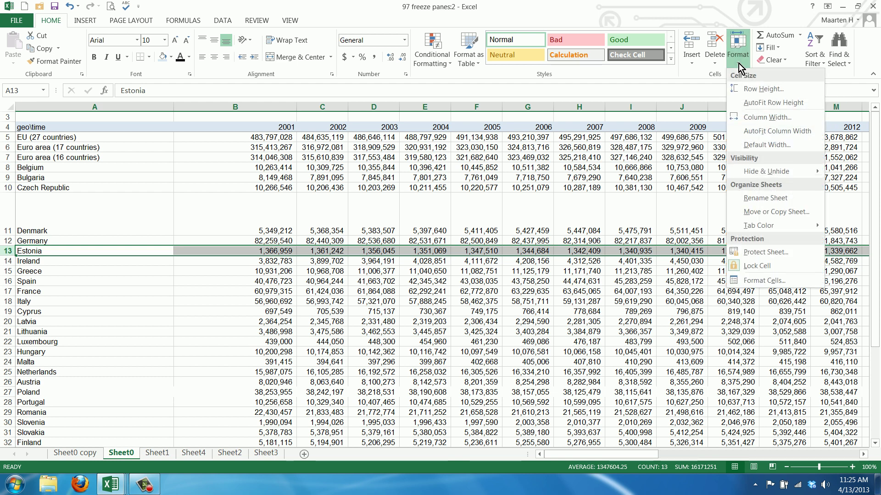
{"action": "left_click", "coordinate": [765, 119]}
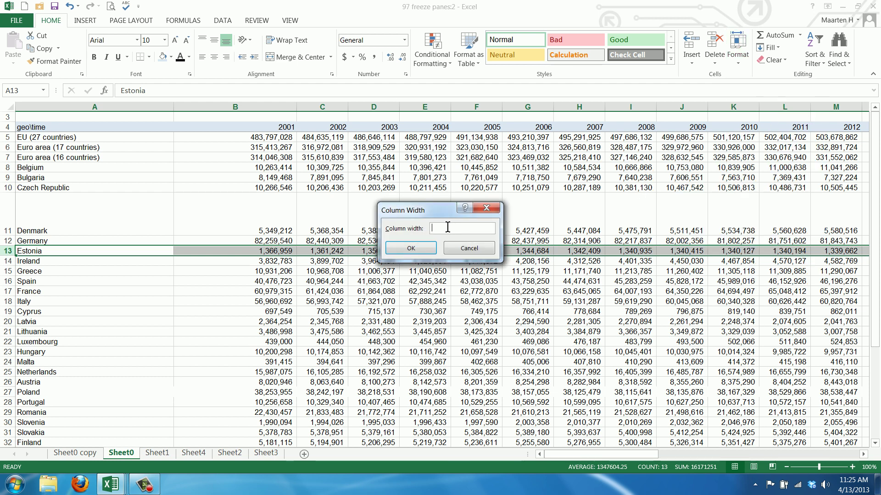
{"action": "type", "text": "50"}
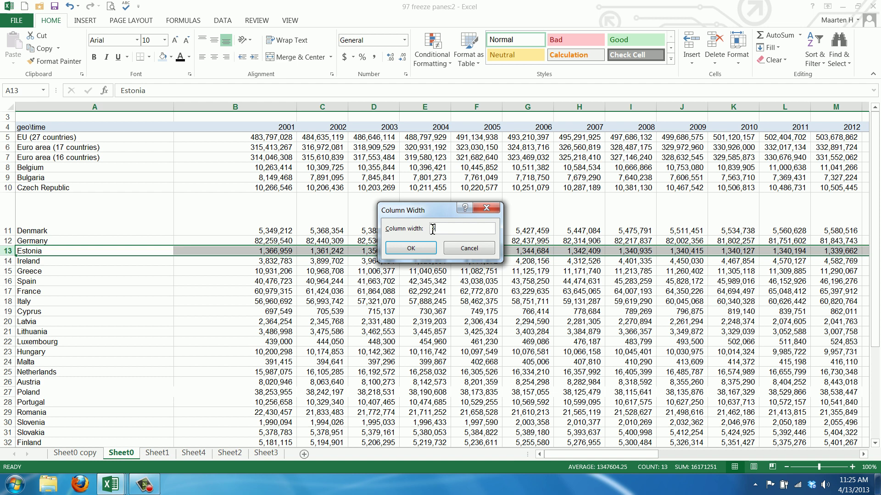
{"action": "left_click", "coordinate": [410, 248]}
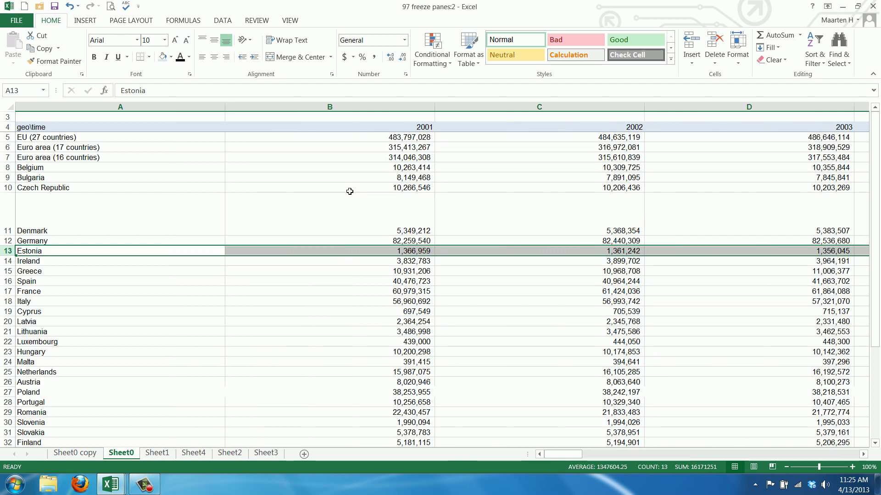
Undo the width-50 change and AutoFit column widths to the Estonia row.
{"action": "left_click", "coordinate": [69, 7]}
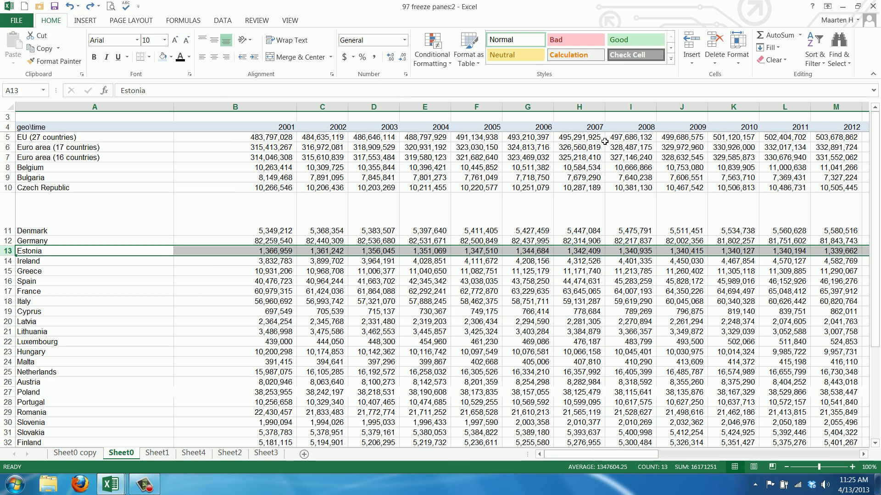
{"action": "left_click", "coordinate": [740, 55]}
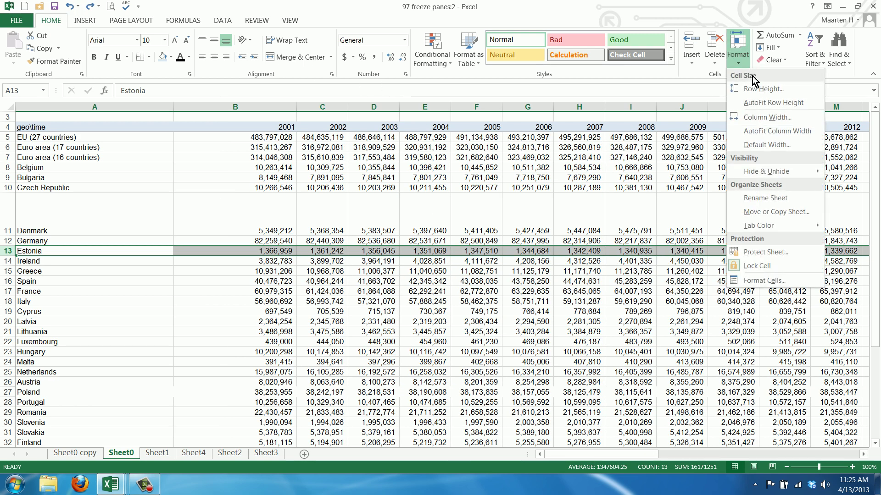
{"action": "left_click", "coordinate": [765, 131]}
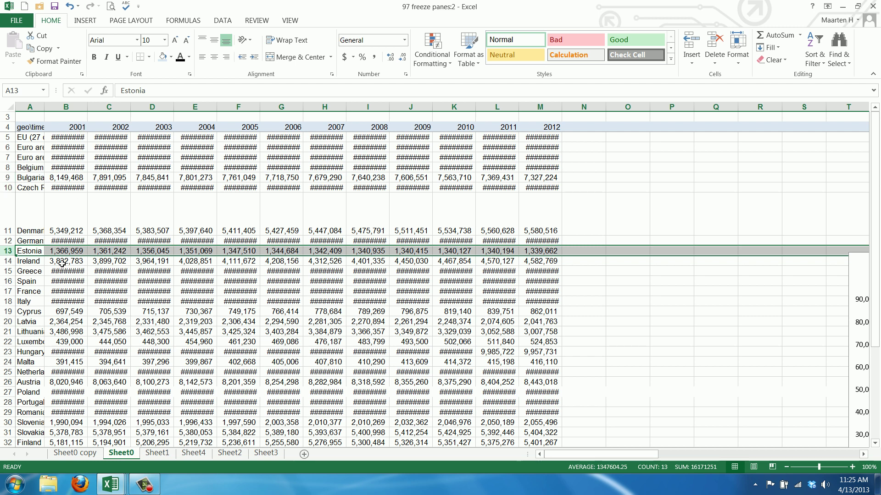
Select the whole worksheet and AutoFit all columns so no values show hash marks.
{"action": "left_click", "coordinate": [12, 107]}
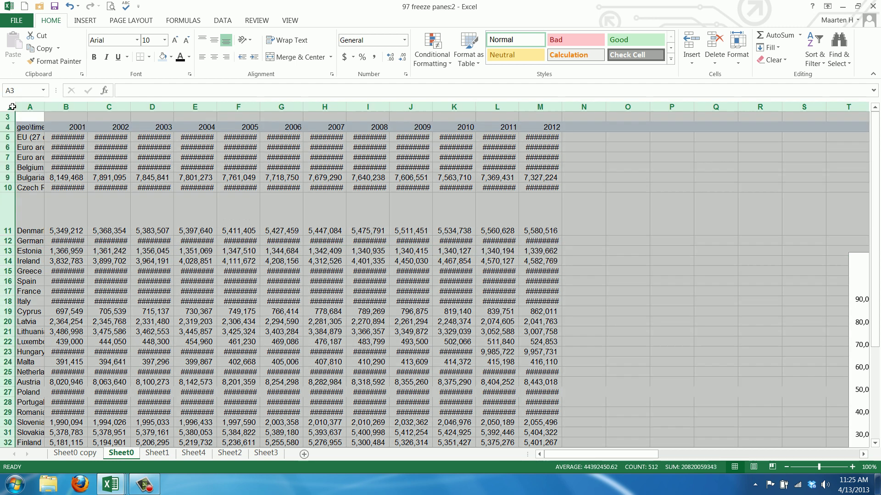
{"action": "left_click", "coordinate": [744, 59]}
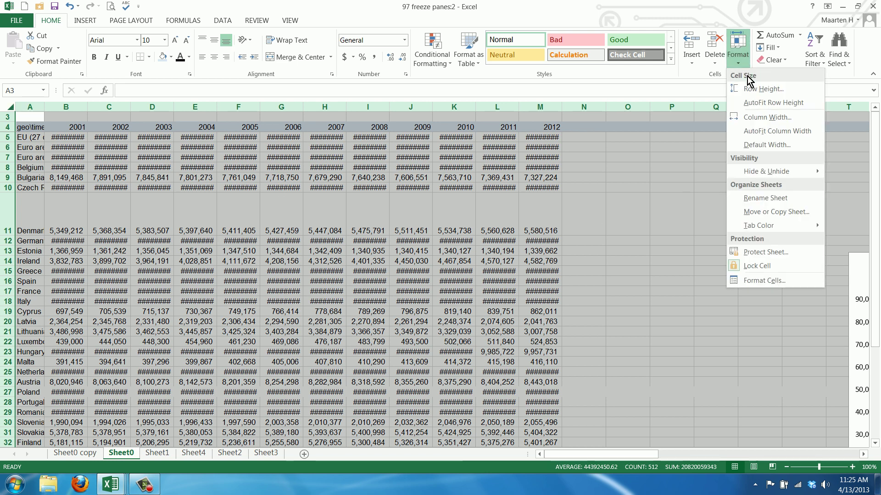
{"action": "left_click", "coordinate": [755, 131]}
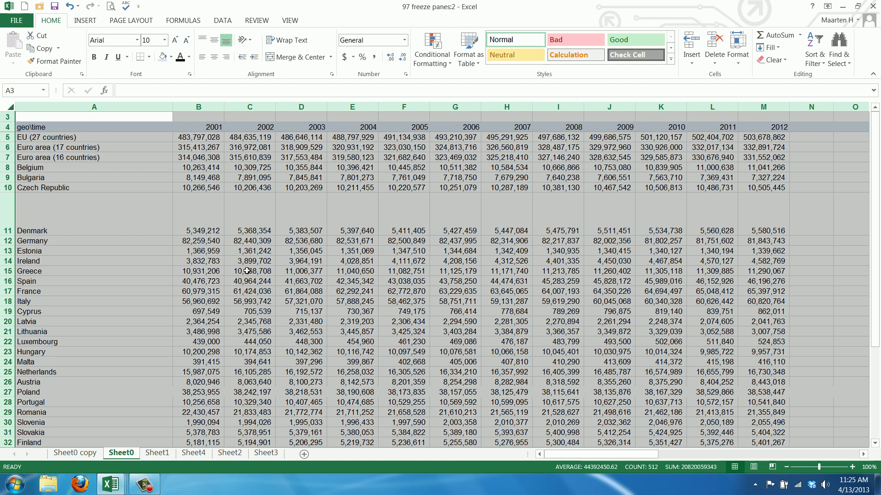
{"action": "left_click", "coordinate": [301, 272]}
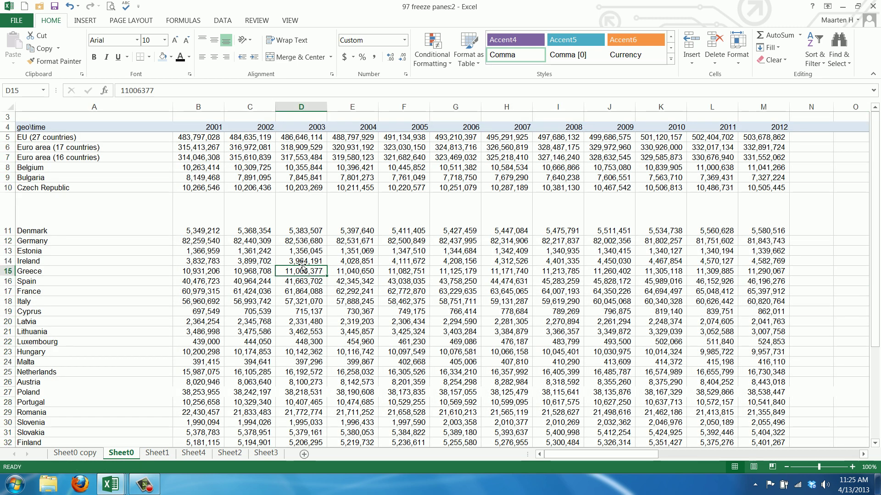
Select the Denmark row and AutoFit its row height to its contents.
{"action": "left_click", "coordinate": [32, 224]}
{"action": "key", "text": "shift+space"}
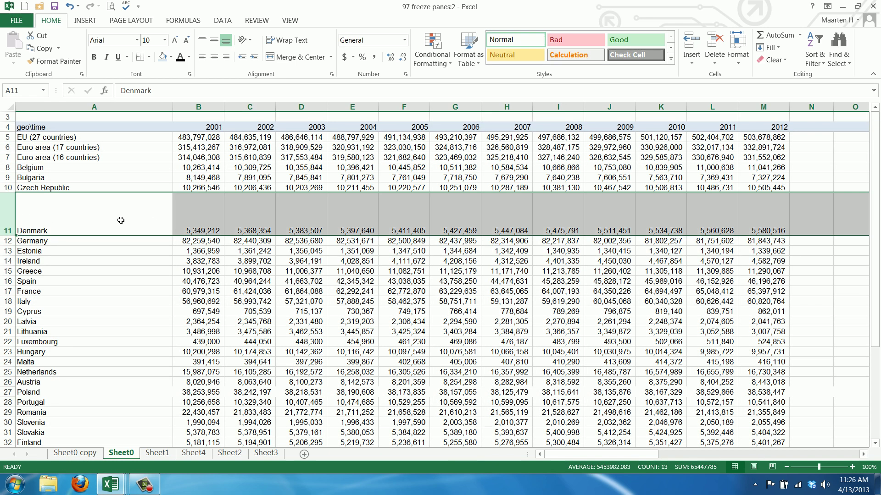
{"action": "left_click", "coordinate": [738, 58]}
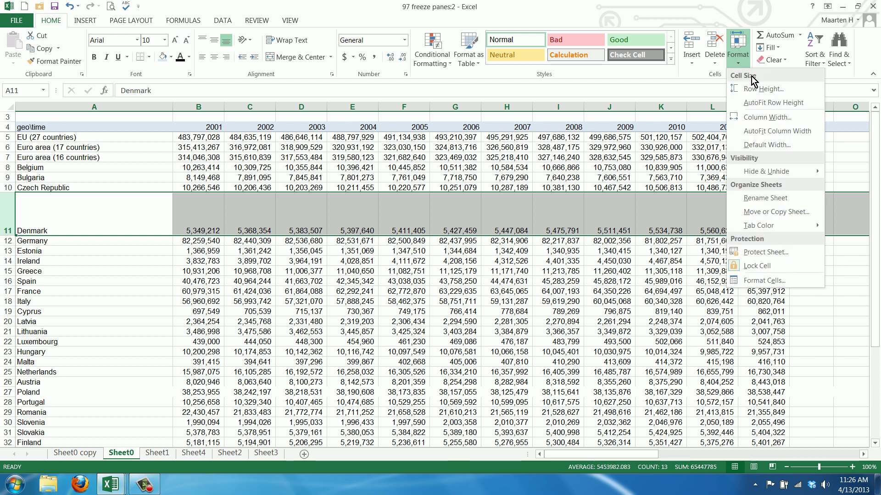
{"action": "left_click", "coordinate": [753, 102]}
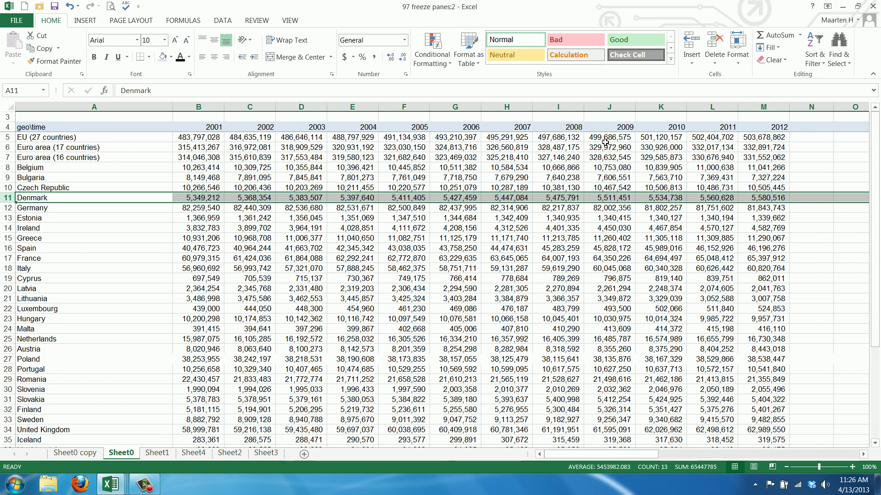
Select all cells and set every column width to 50, then narrow it to 25.
{"action": "left_click", "coordinate": [9, 108]}
{"action": "left_click", "coordinate": [737, 57]}
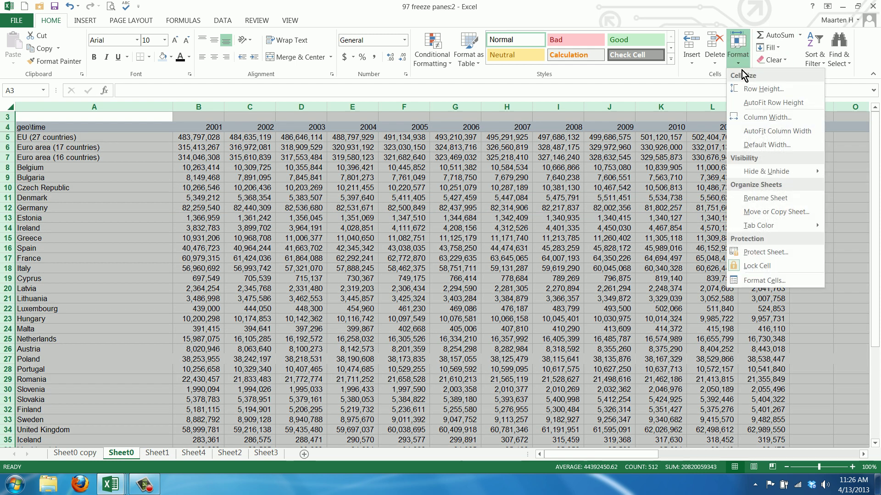
{"action": "left_click", "coordinate": [768, 124]}
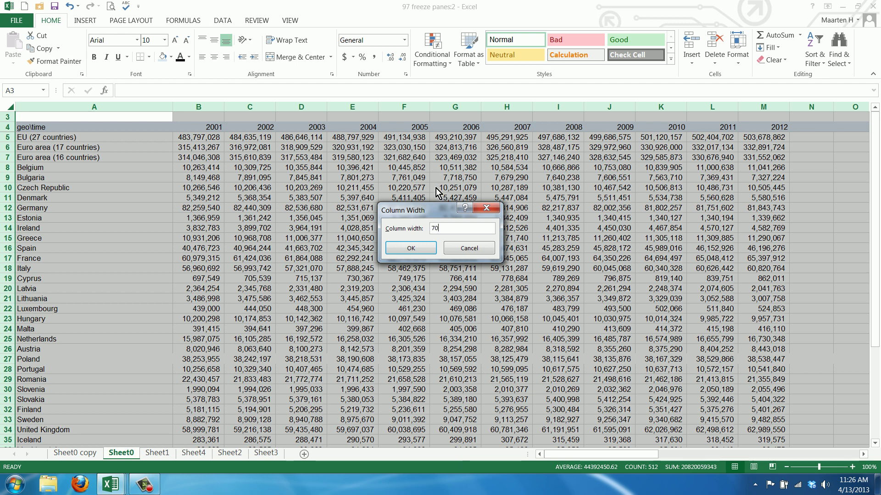
{"action": "type", "text": "50"}
{"action": "key", "text": "Return"}
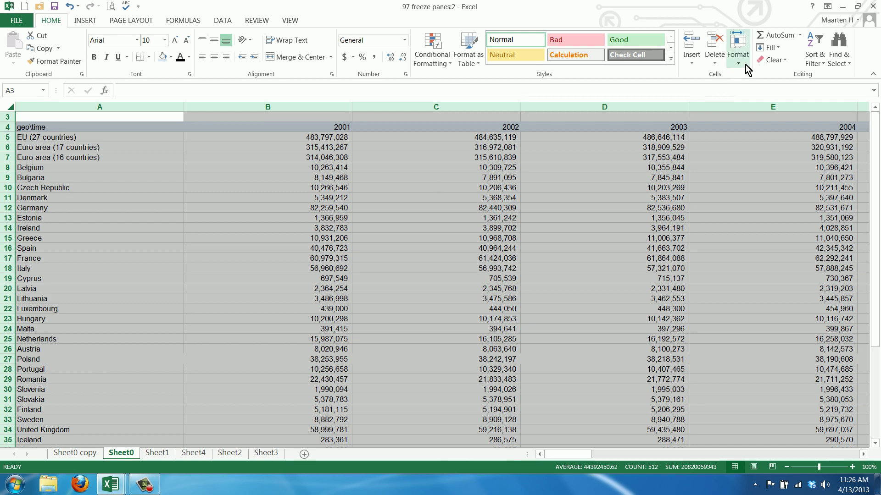
{"action": "left_click", "coordinate": [738, 48]}
{"action": "left_click", "coordinate": [757, 118]}
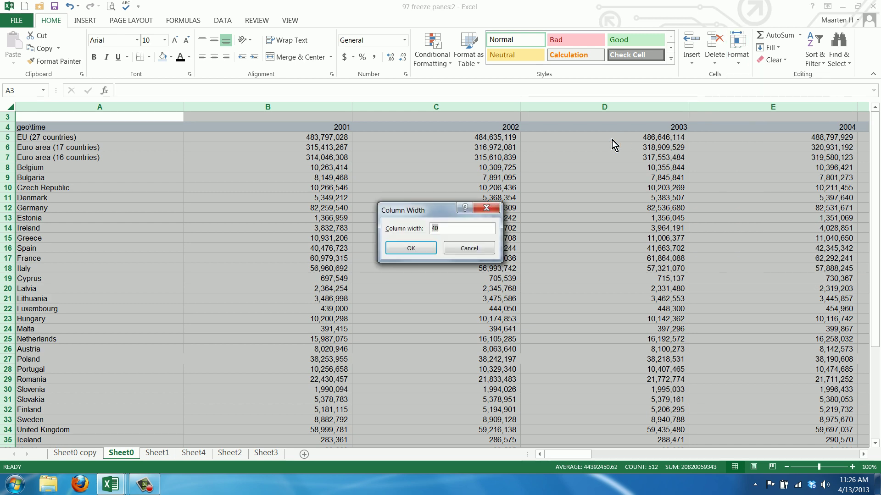
{"action": "type", "text": "5"}
{"action": "key", "text": "Return"}
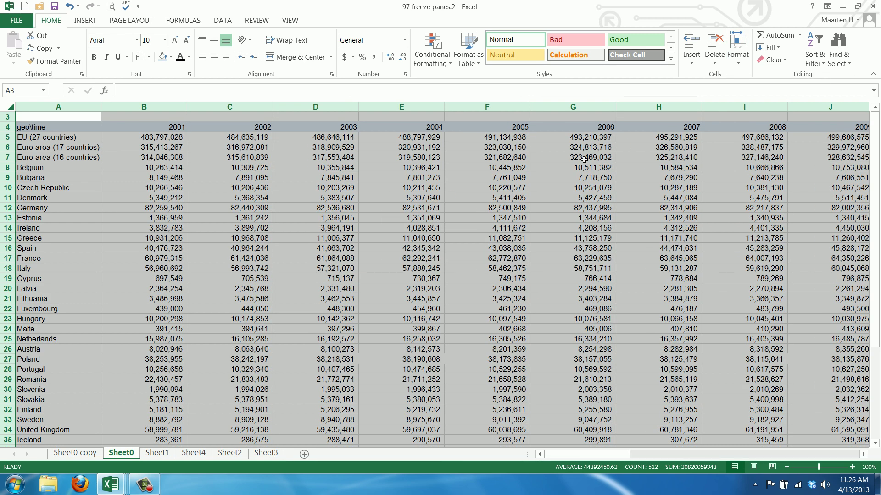
Set every row to a uniform height of 15.
{"action": "left_click", "coordinate": [737, 48]}
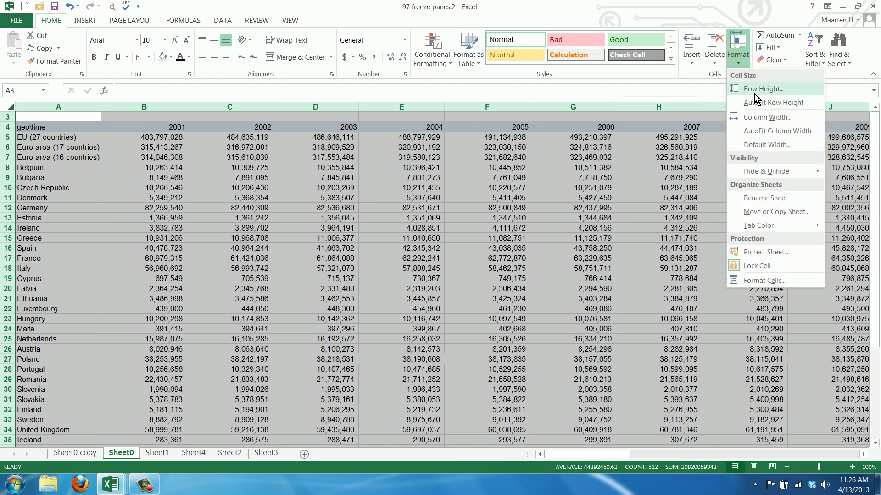
{"action": "left_click", "coordinate": [760, 91]}
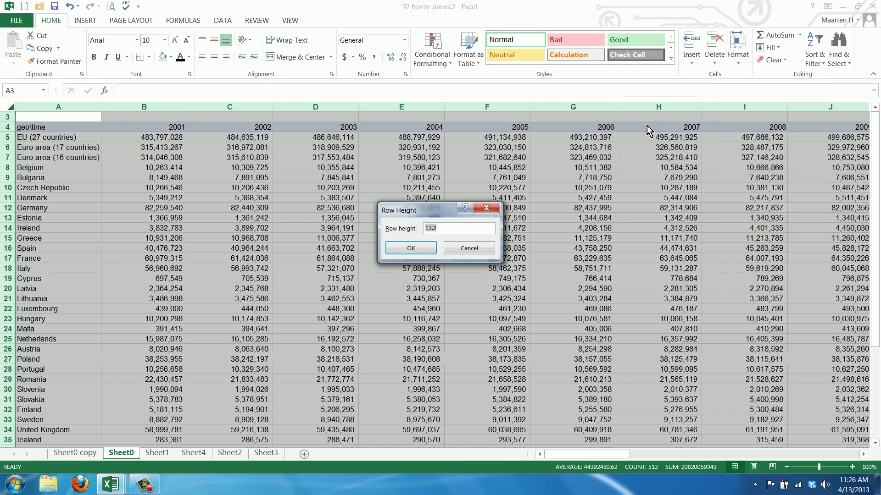
{"action": "key", "text": "Return"}
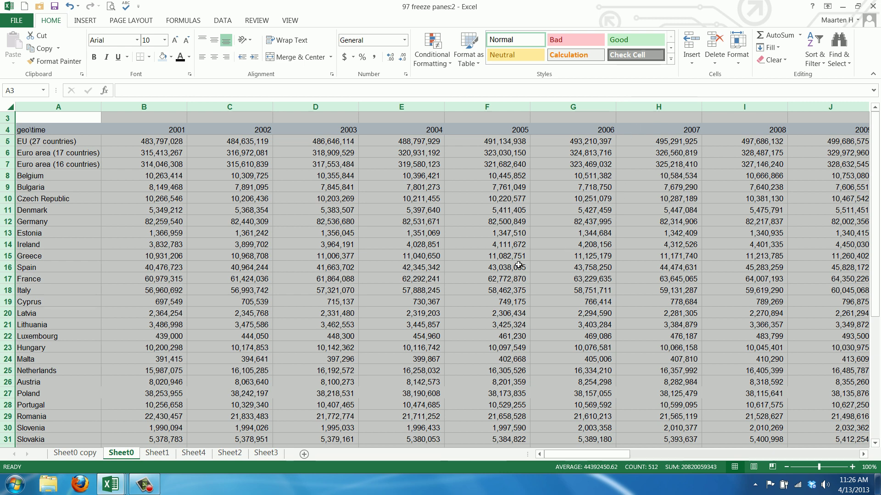
{"action": "left_click", "coordinate": [367, 253]}
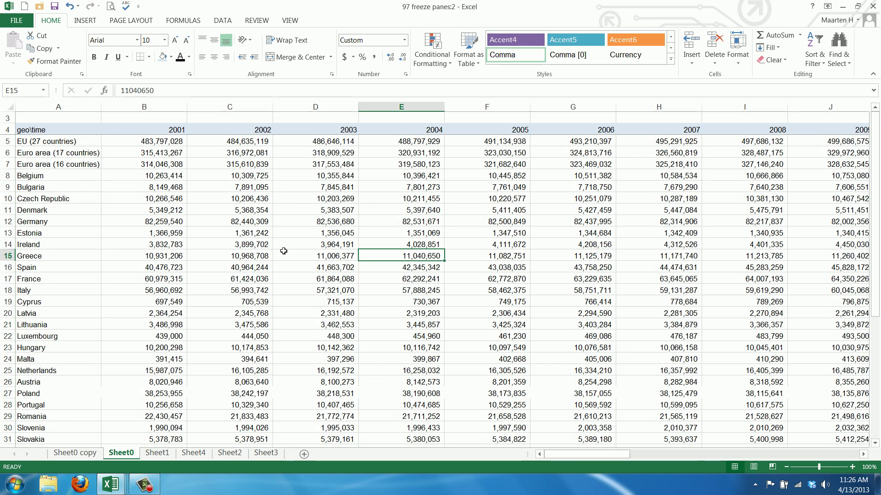
{"action": "left_click_drag", "start_coordinate": [192, 175], "coordinate": [626, 393]}
{"action": "left_click", "coordinate": [626, 394]}
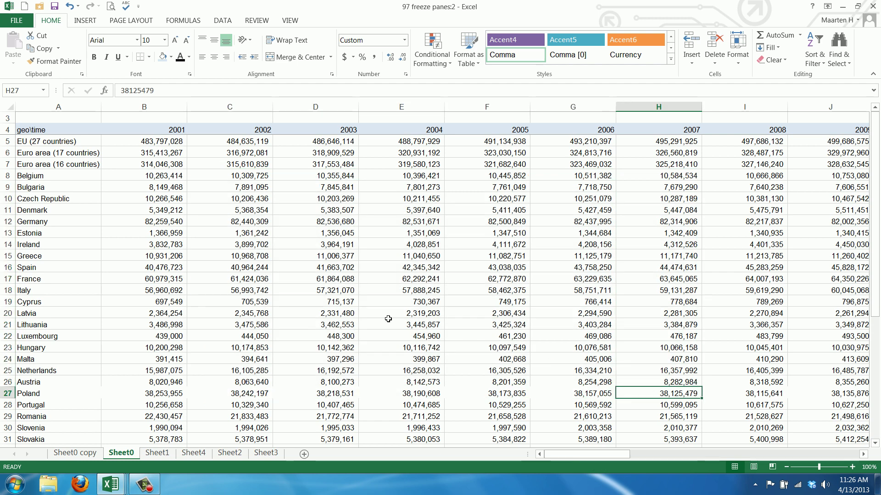
{"action": "left_click_drag", "start_coordinate": [137, 164], "coordinate": [540, 351]}
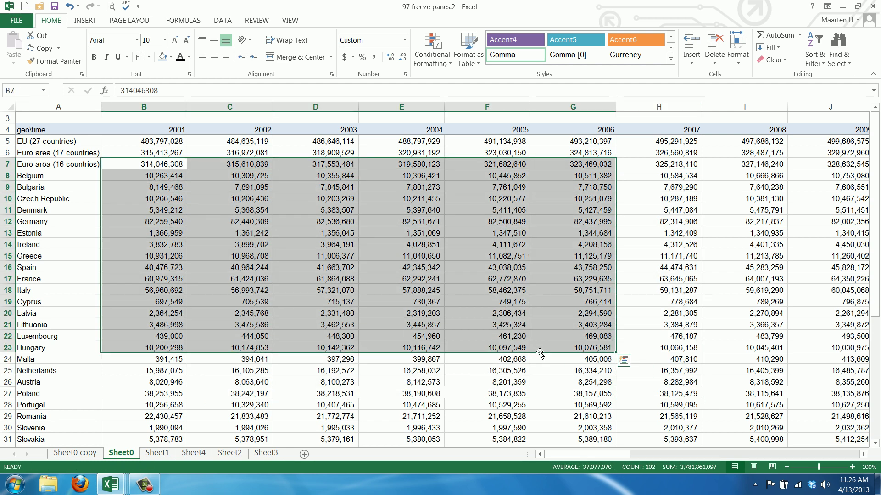
{"action": "left_click", "coordinate": [541, 357]}
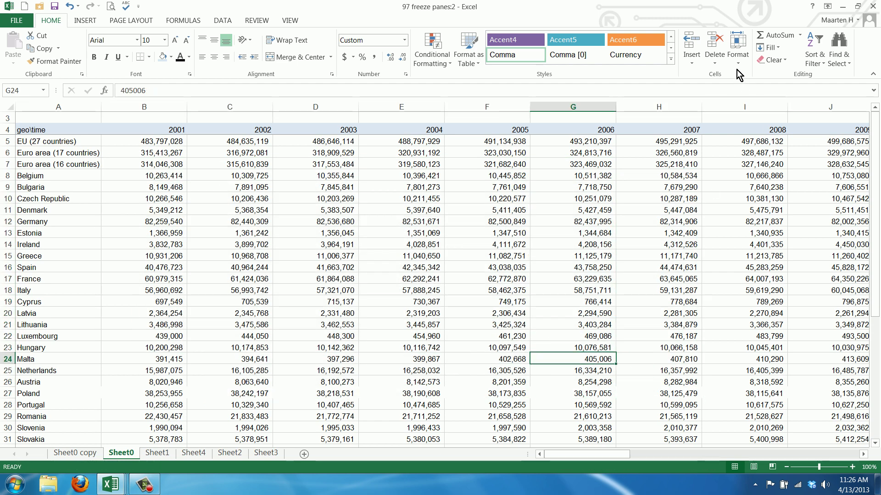
{"action": "left_click", "coordinate": [738, 63]}
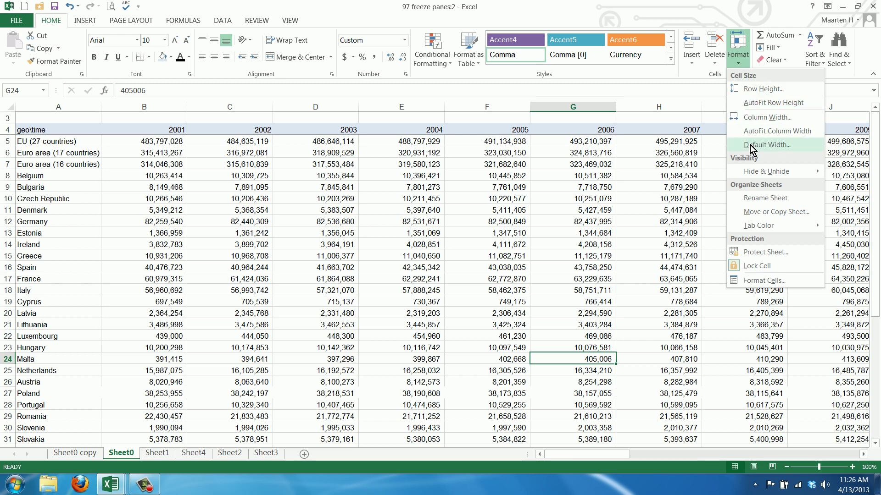
{"action": "mouse_move", "coordinate": [766, 171]}
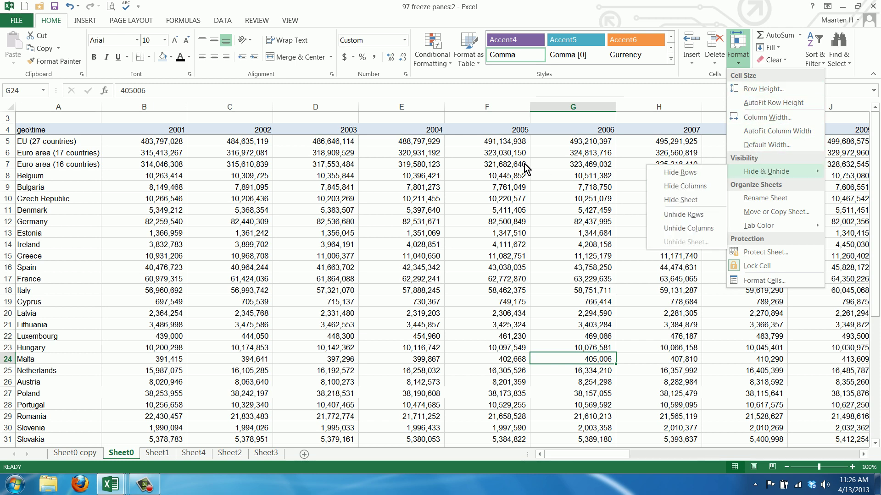
{"action": "left_click", "coordinate": [767, 144]}
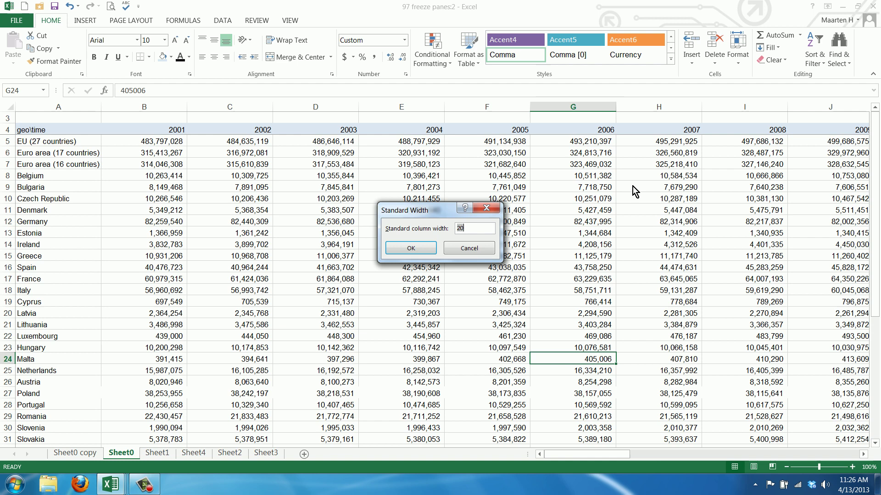
{"action": "left_click", "coordinate": [457, 250]}
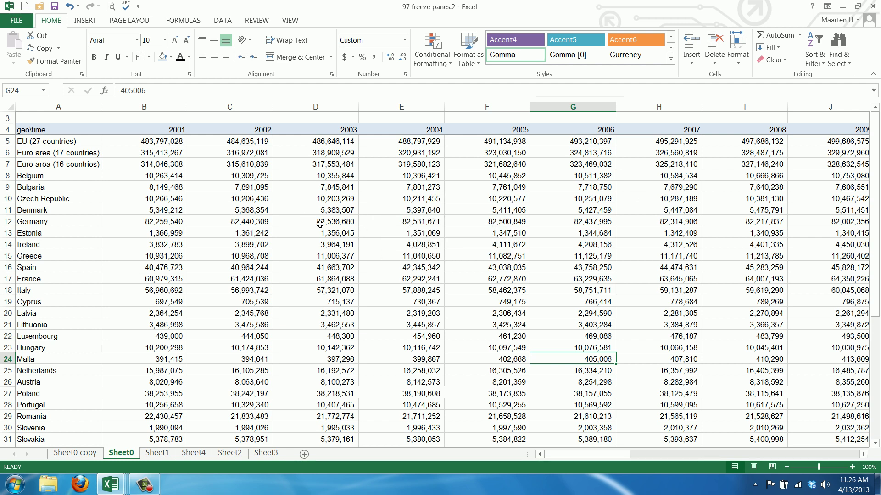